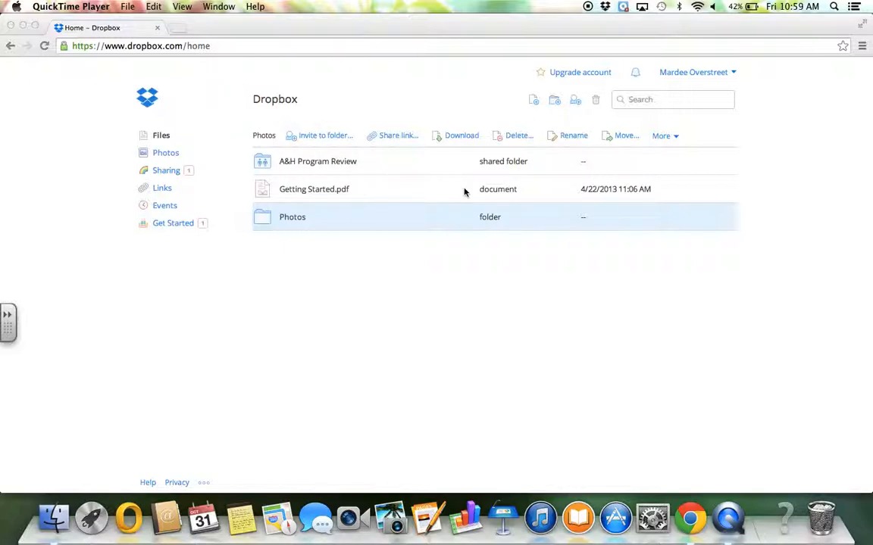
- Create a new folder named 'Test 123' in the Dropbox home folder and open it
click(553, 105)
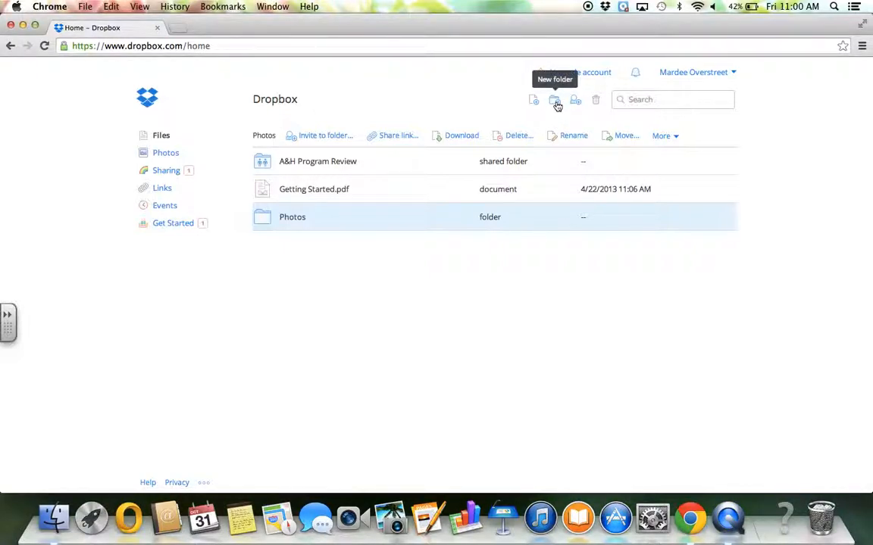
click(556, 104)
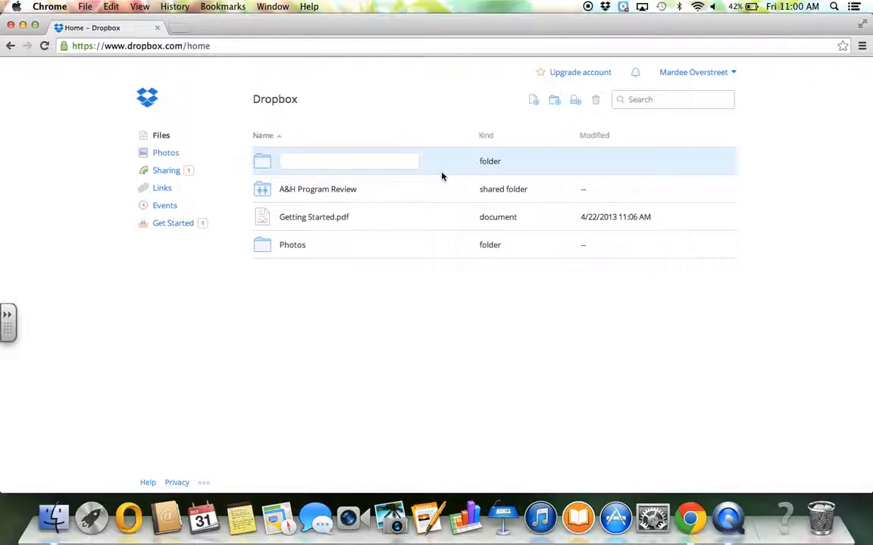
text(Test 123)
click(363, 308)
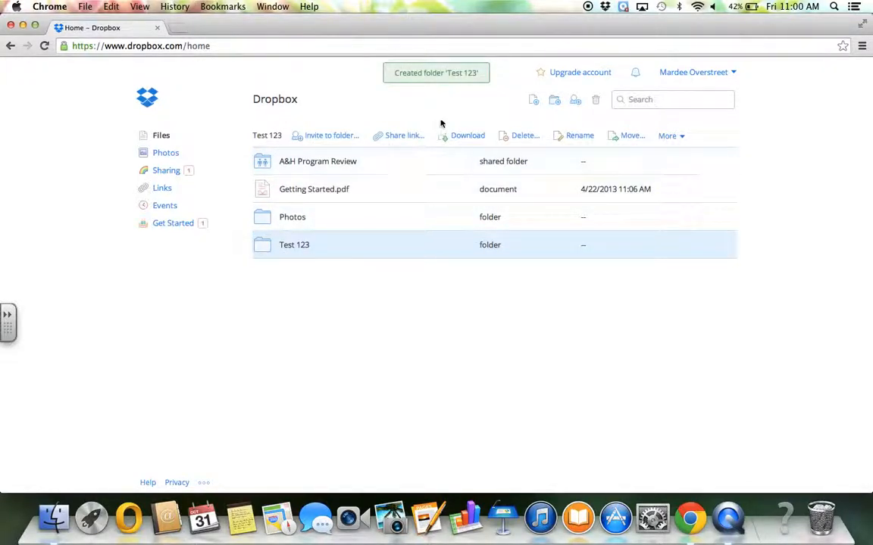
click(301, 247)
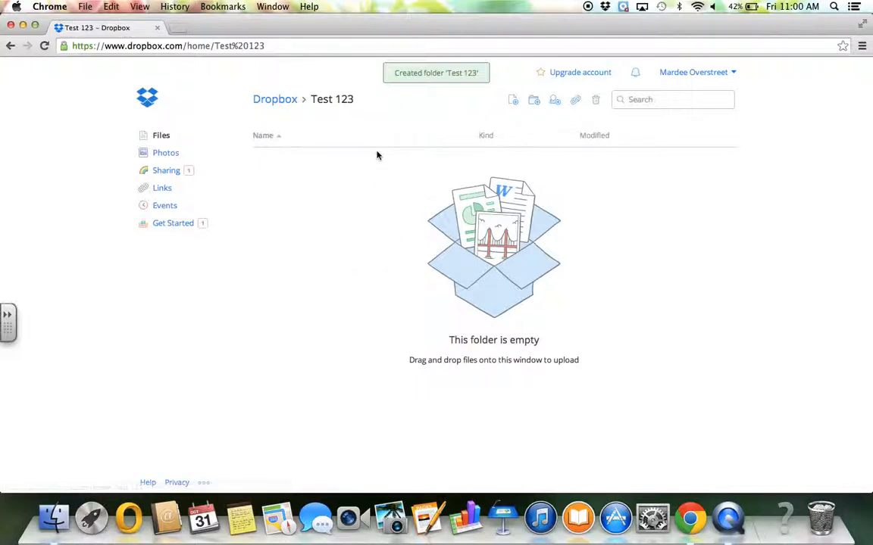
- Create two subfolders, 'sub folder 1' and 'sub folder 2', inside Test 123
click(534, 101)
text(sub)
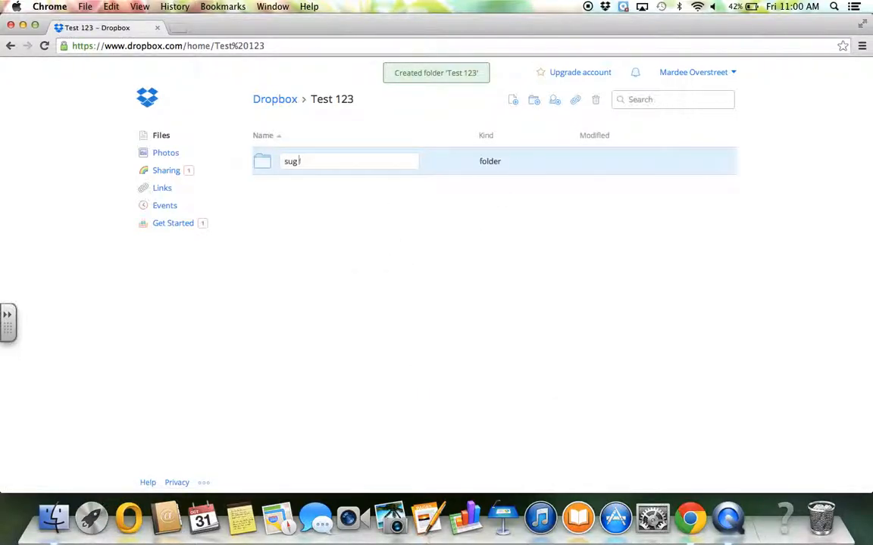
text( folder 12)
key(BackSpace)
key(Return)
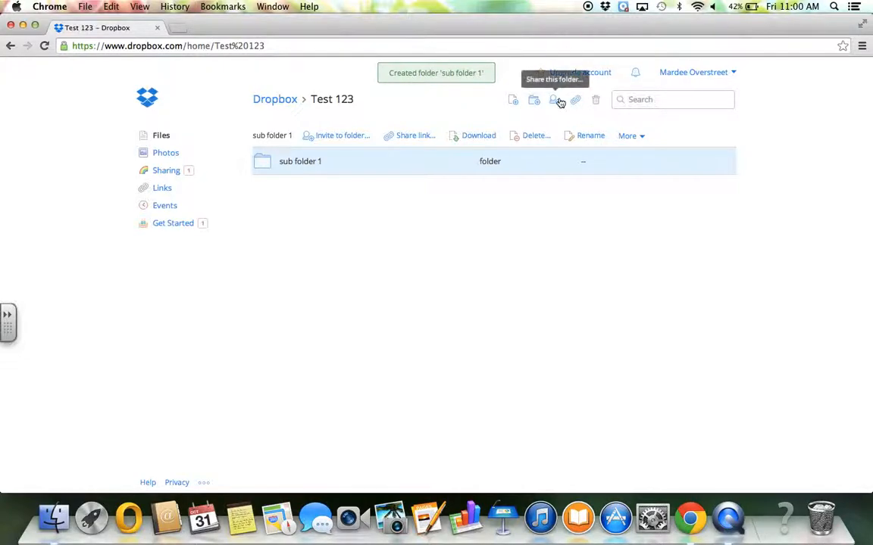
click(535, 102)
text(sub folder 2)
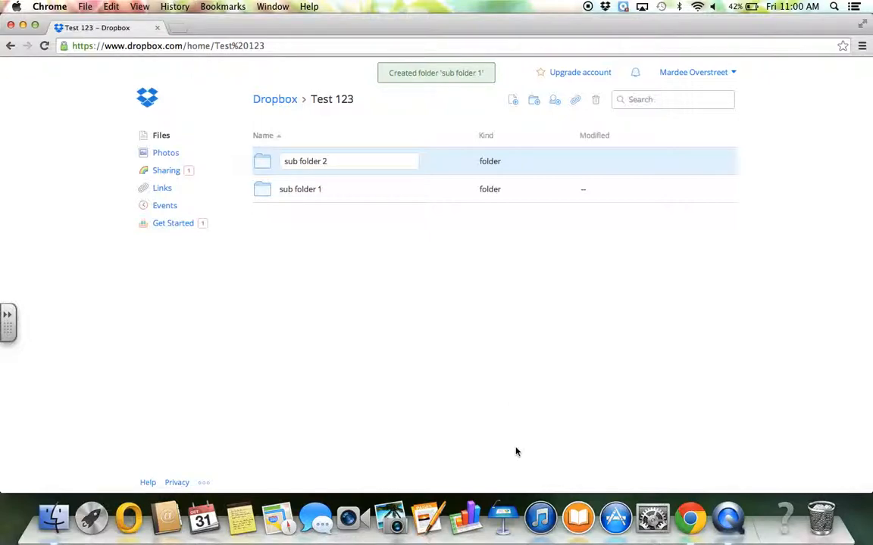
key(Return)
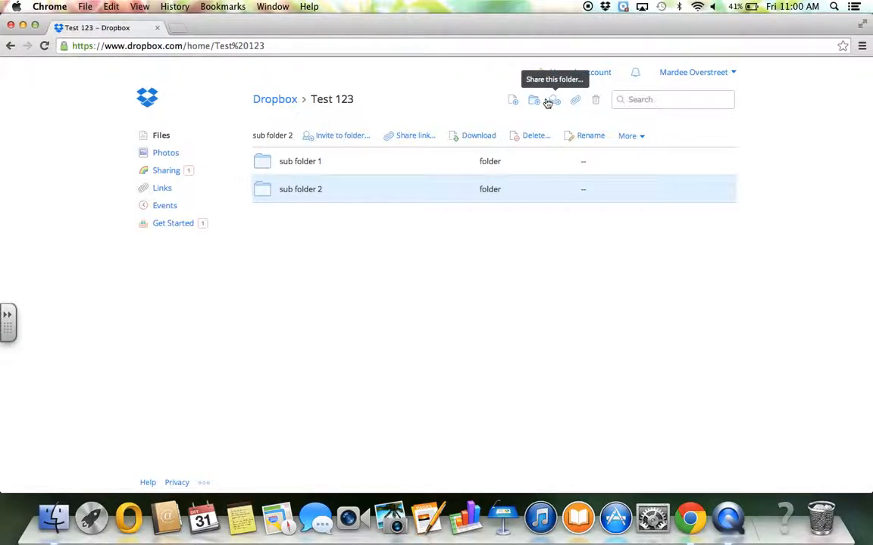
- Upload the Desktop file 'Screen Shot 2014-10-31 at 9.13.34 AM.png' into Test 123
click(513, 101)
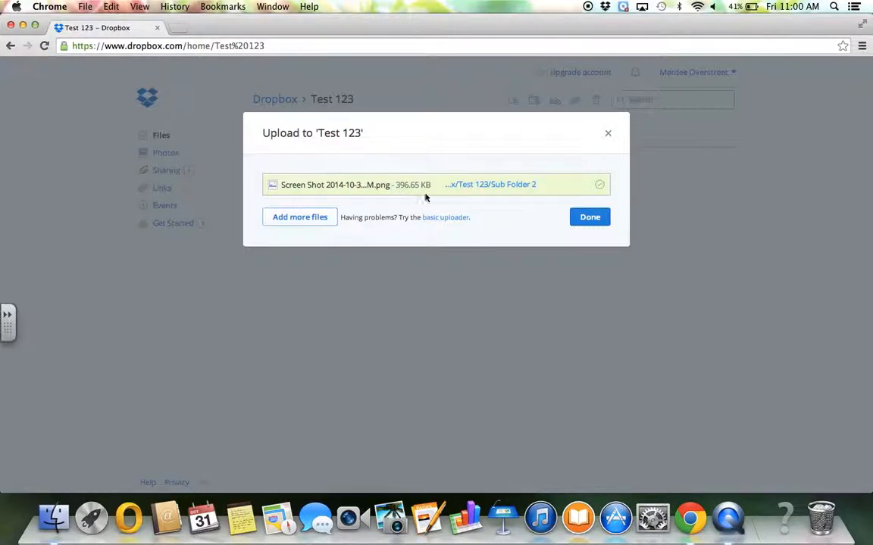
click(302, 217)
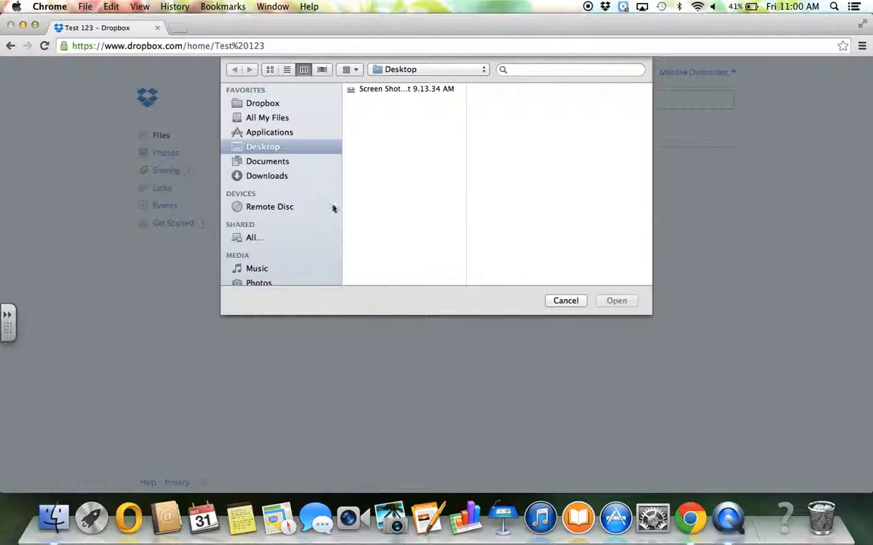
click(381, 92)
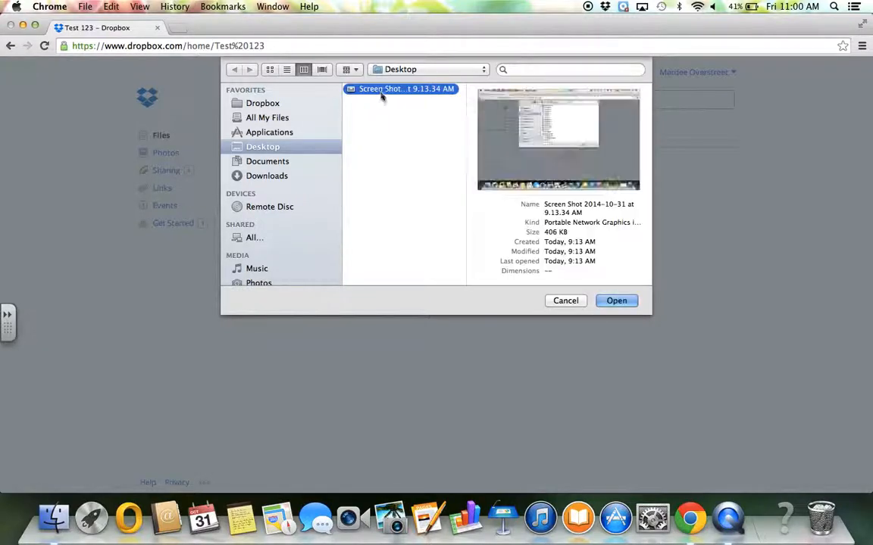
click(616, 301)
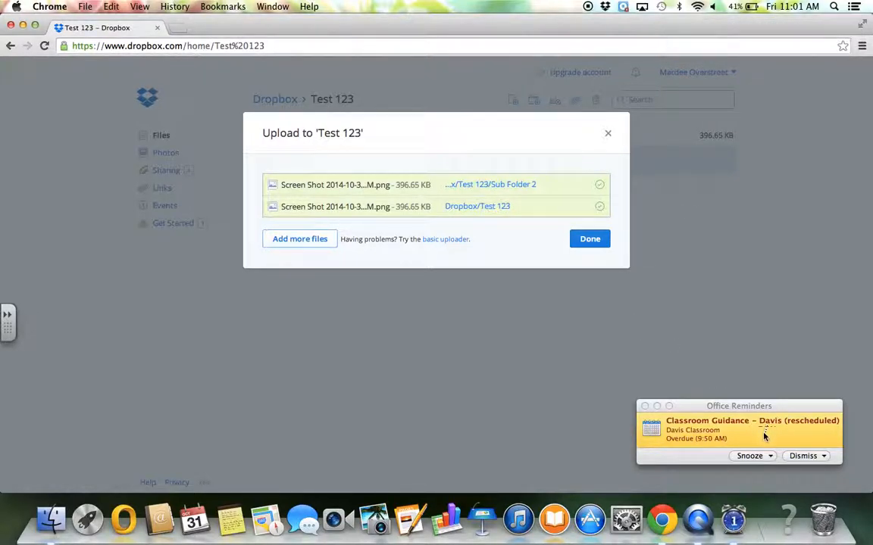
click(750, 456)
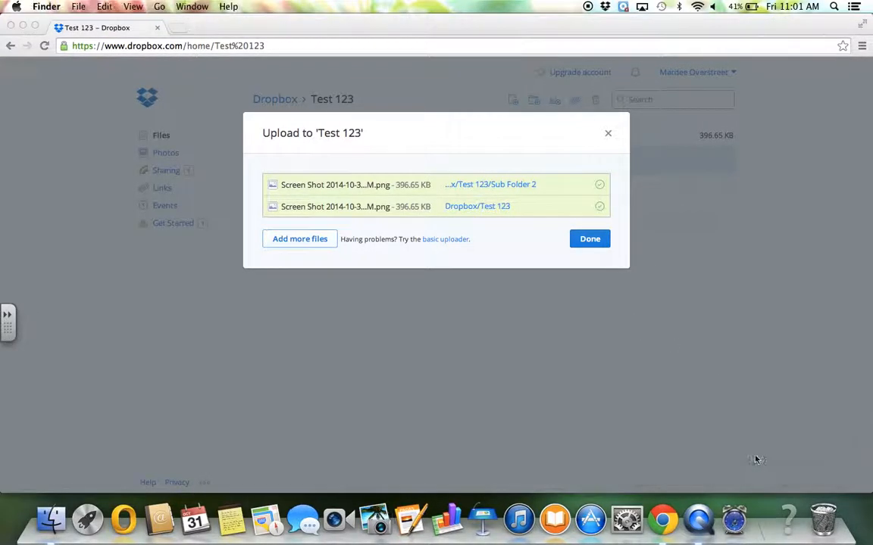
click(596, 243)
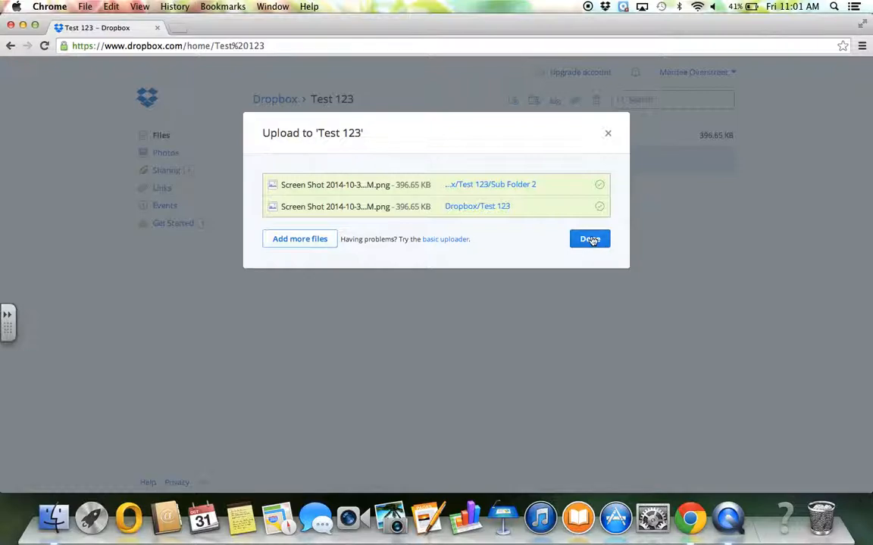
click(593, 241)
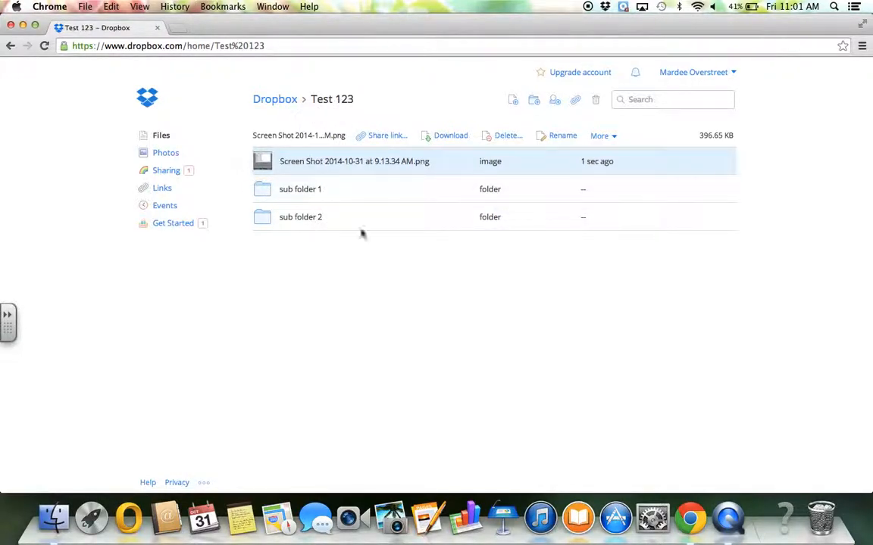
- From the Dropbox home folder, start sharing the existing Test 123 folder
click(281, 100)
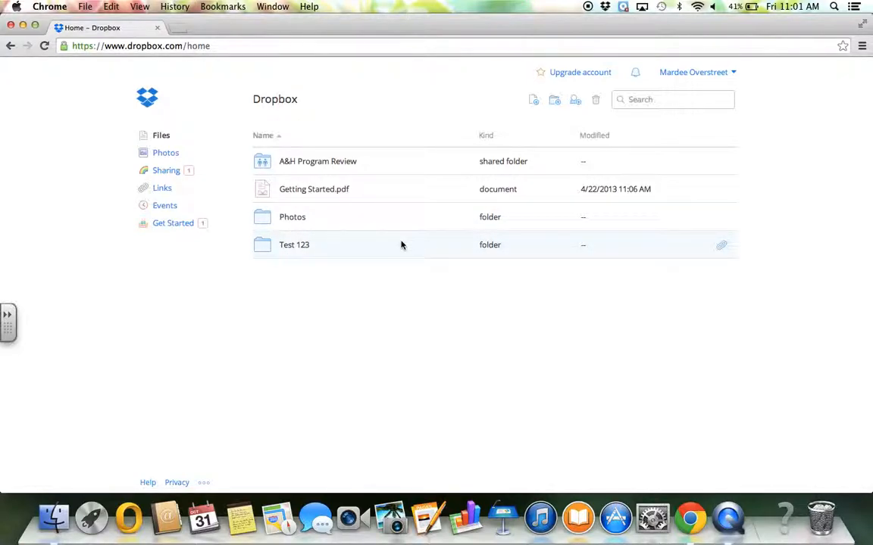
click(401, 245)
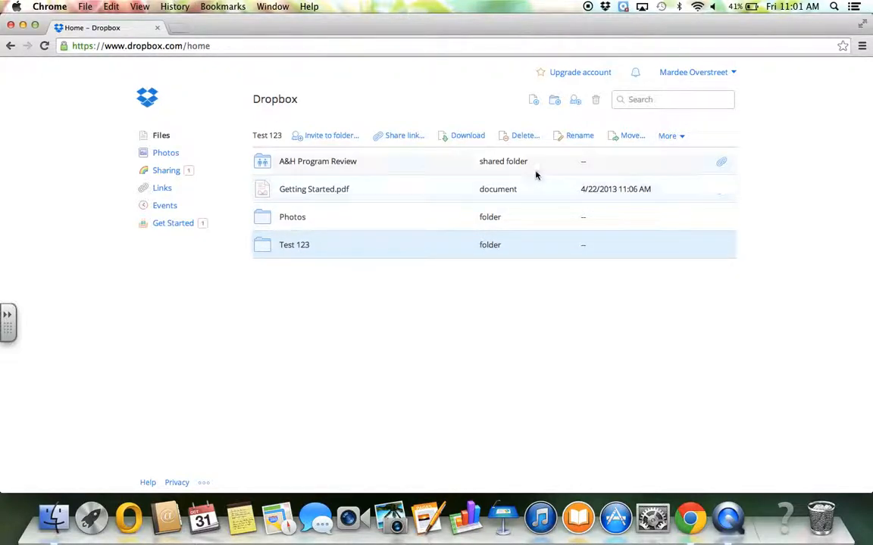
click(575, 101)
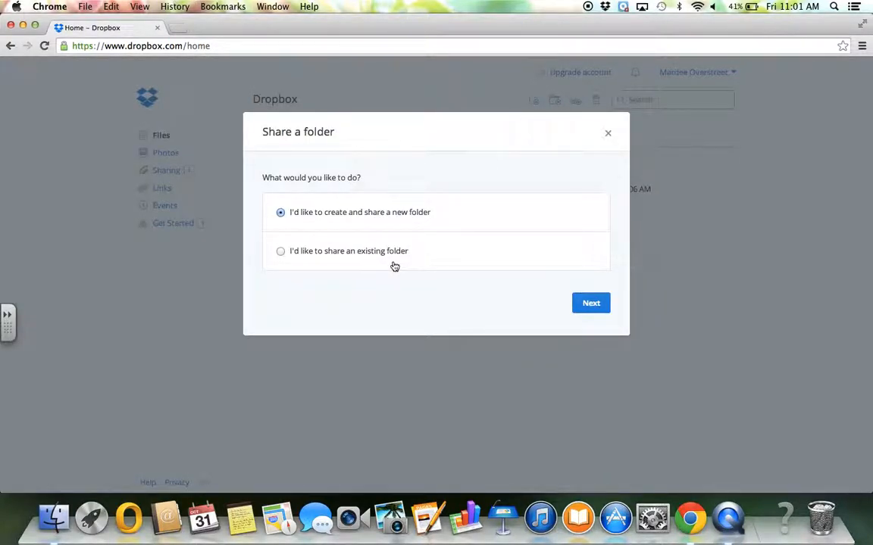
click(281, 252)
click(590, 304)
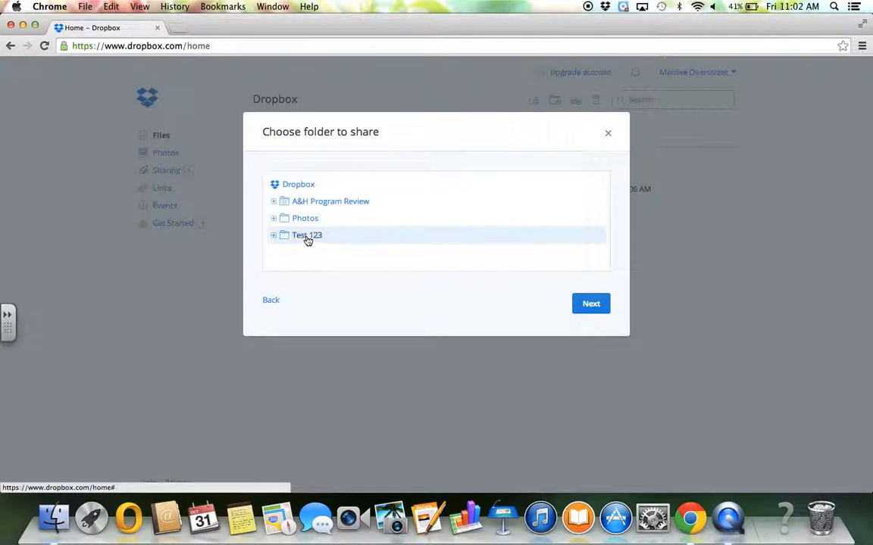
click(590, 304)
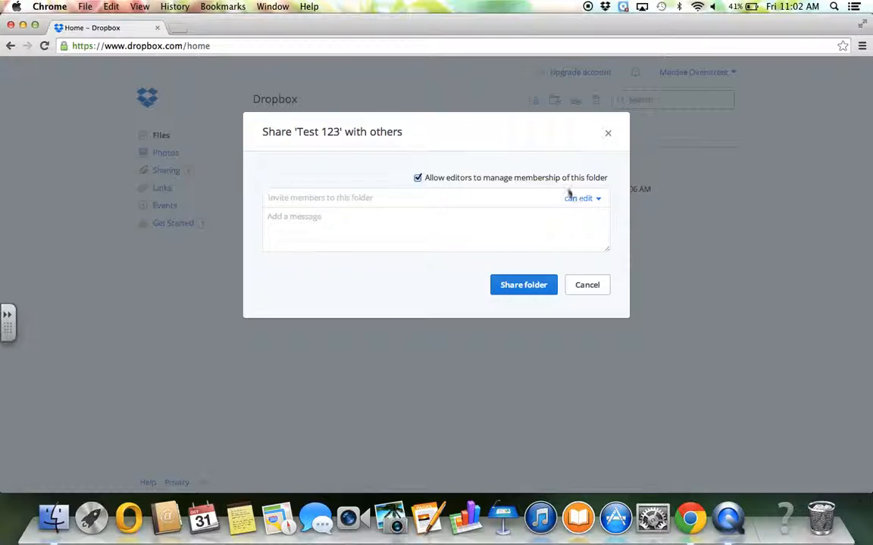
- Invite the contact's e-mail to edit Test 123, with editors unable to manage membership
click(418, 179)
click(352, 200)
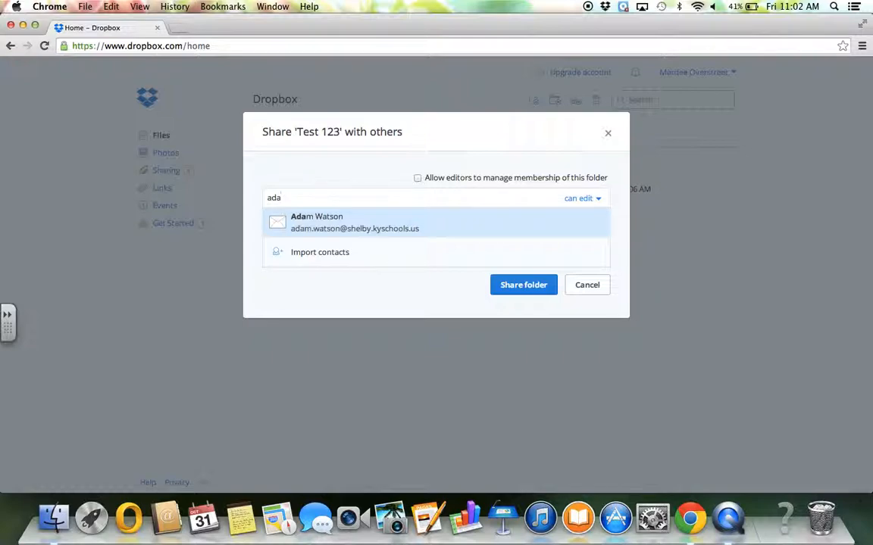
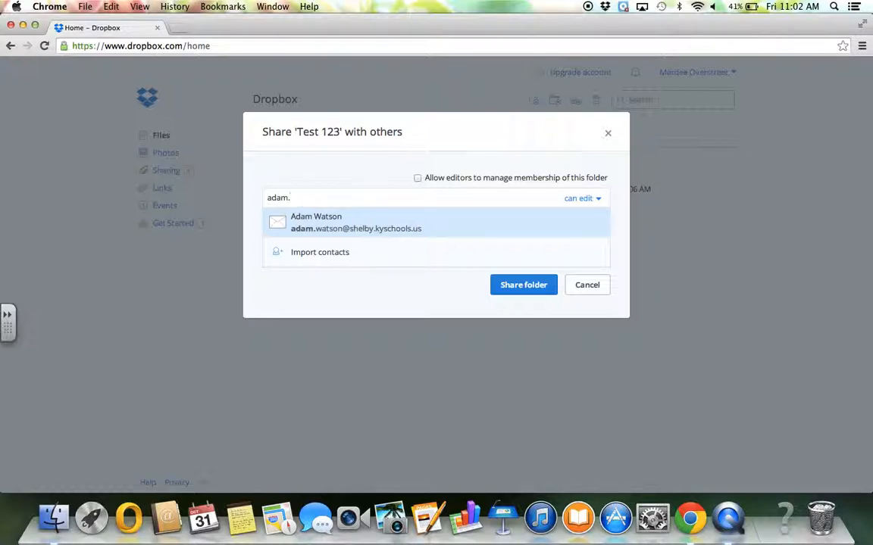
click(405, 225)
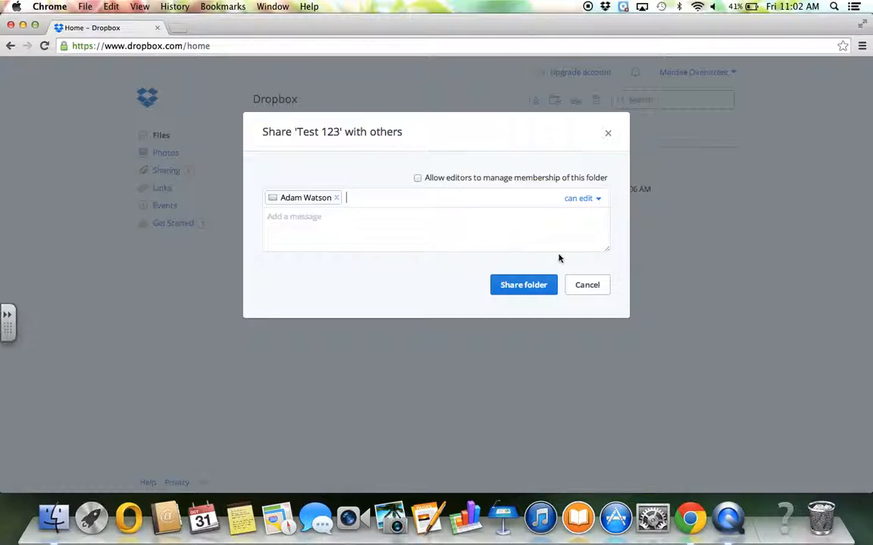
click(529, 290)
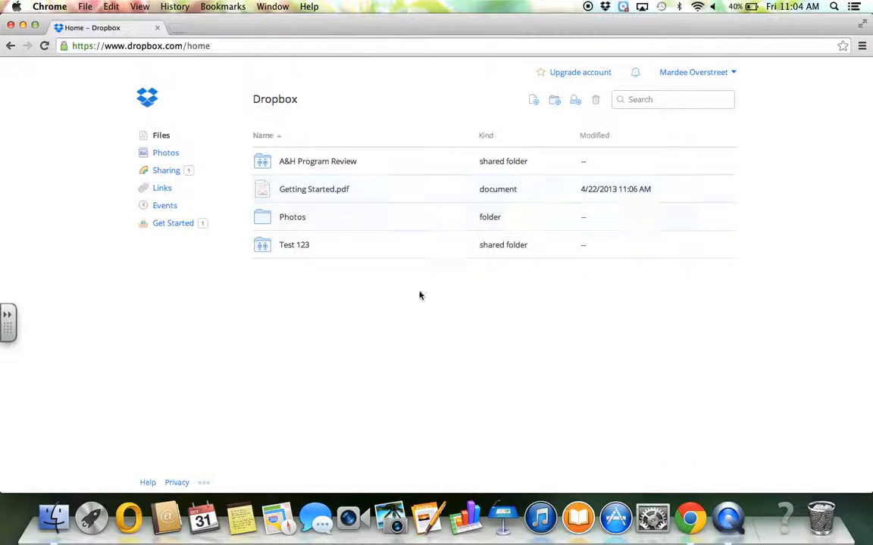
- Open Test 123 to see the collaborator's MyDistrictPage.png beside the screenshot and subfolders
click(300, 250)
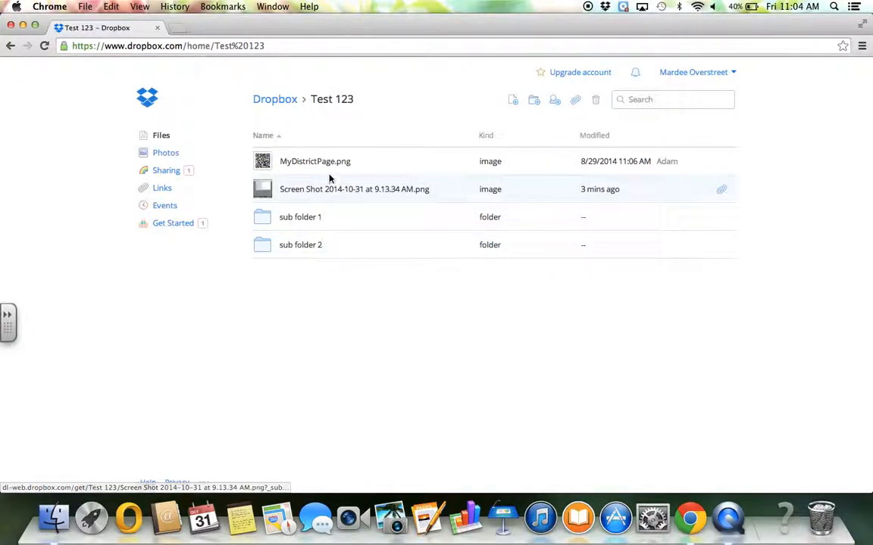